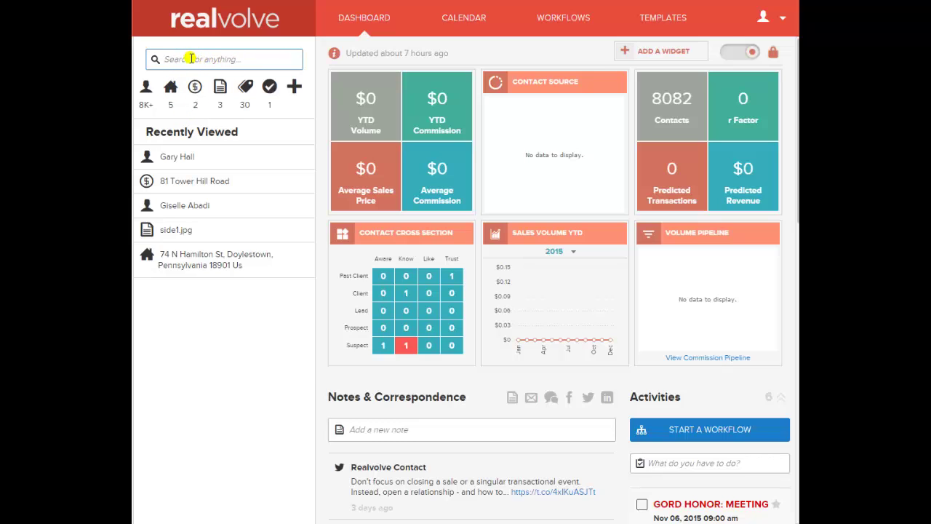
Search contacts by the person's full name and open the matching contact record
text(hall)
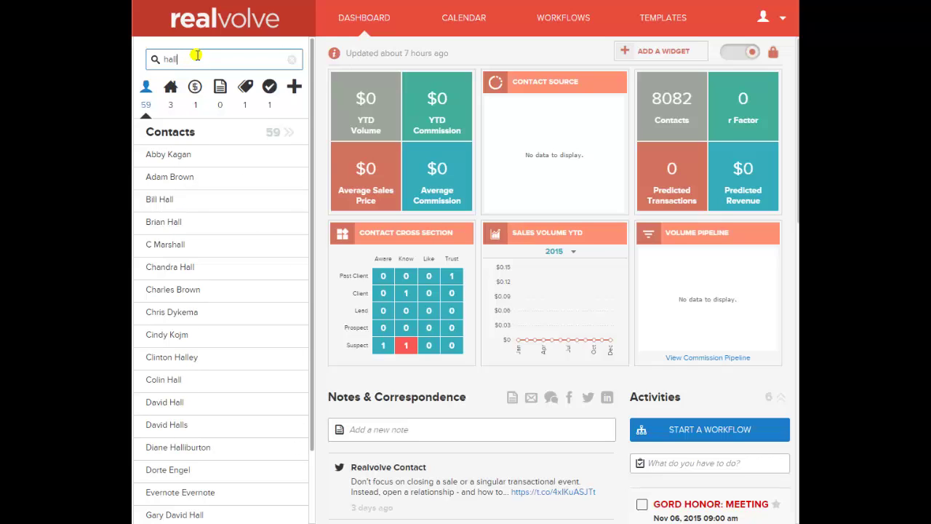
key(BackSpace)
key(BackSpace)
key(BackSpace)
key(BackSpace)
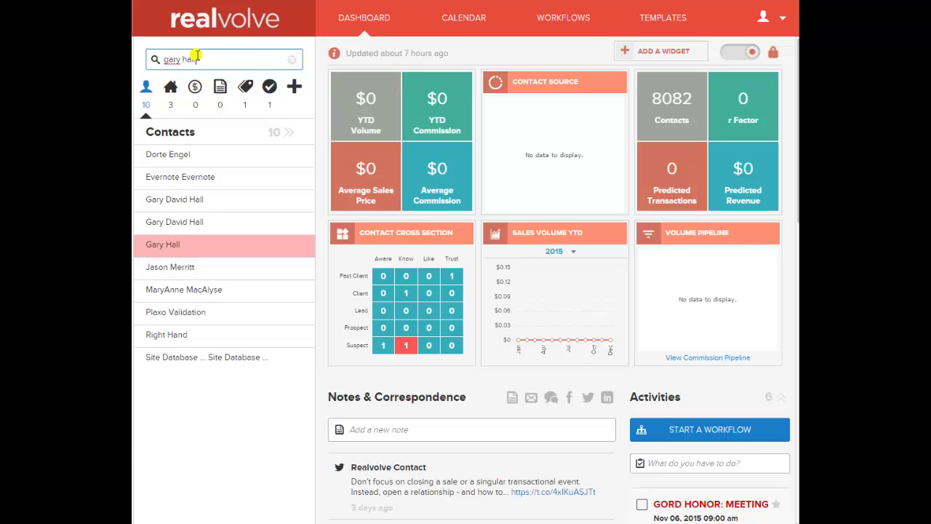
click(221, 248)
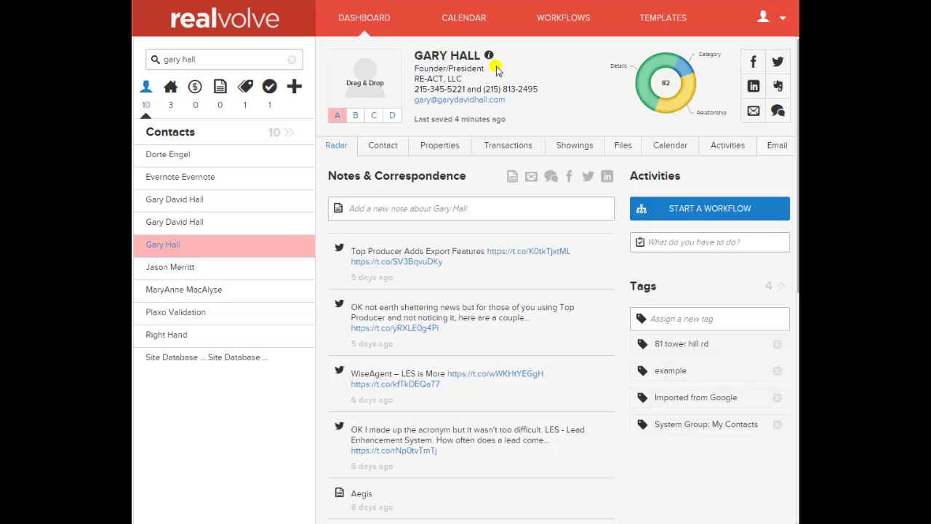
double_click(455, 56)
double_click(435, 56)
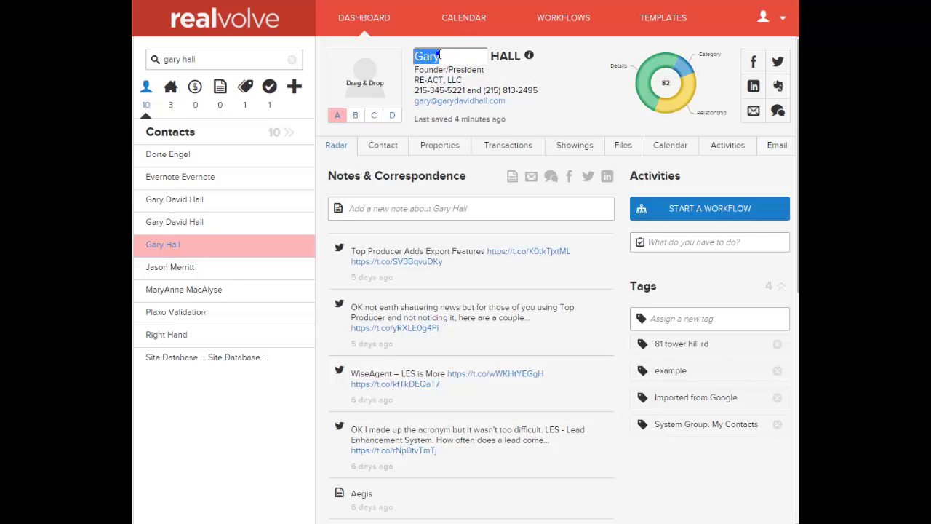
click(533, 68)
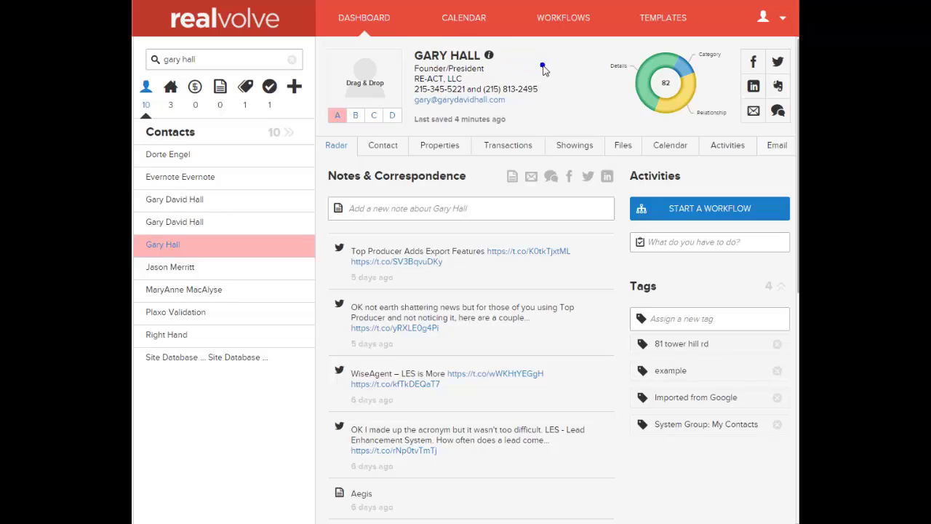
mouse_move(491, 59)
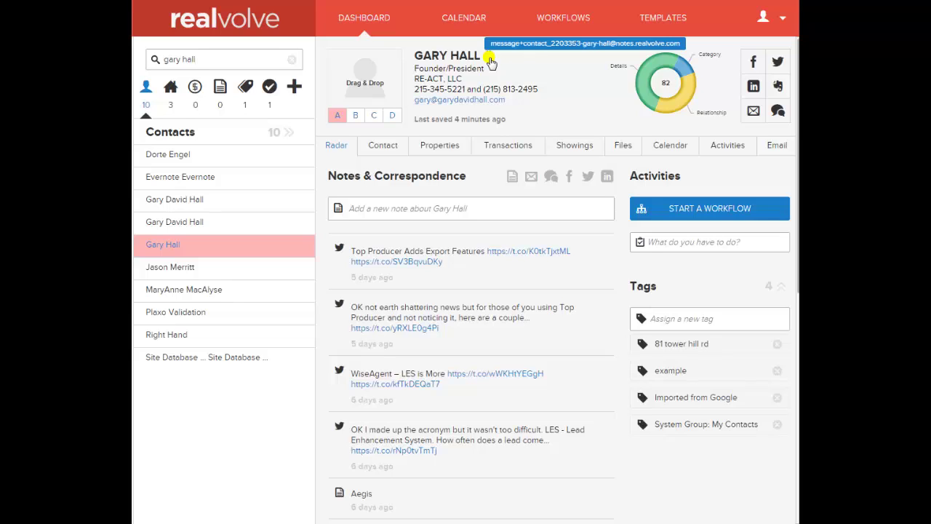
Copy the contact's notes forwarding e-mail address to the clipboard using the info icon
click(490, 61)
click(490, 61)
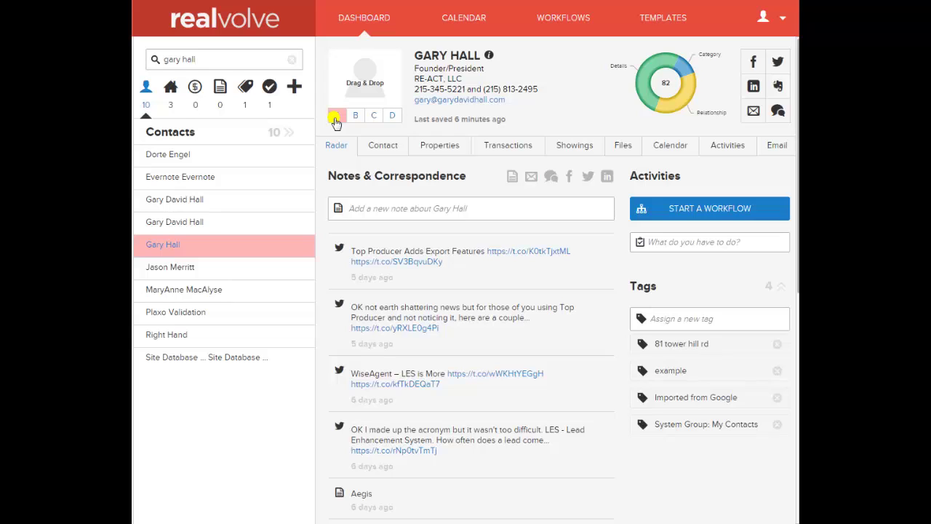
click(336, 119)
click(336, 116)
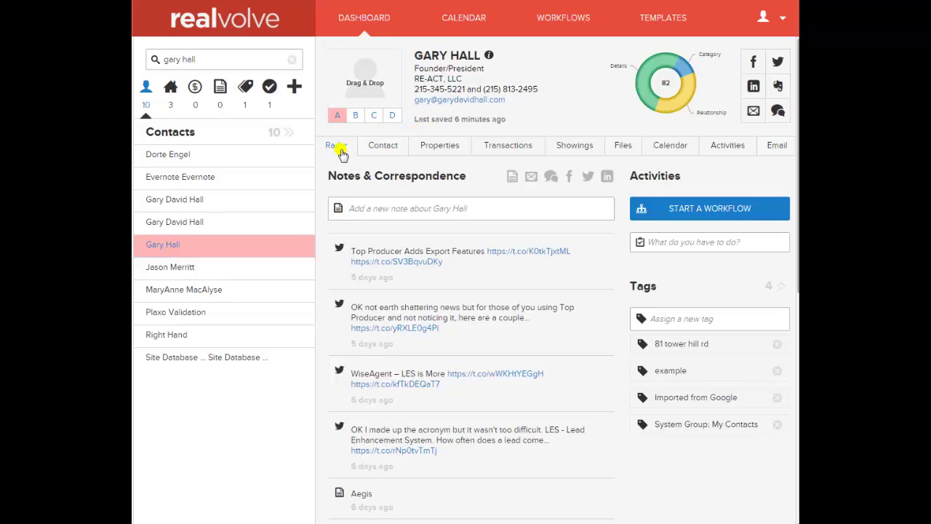
click(357, 206)
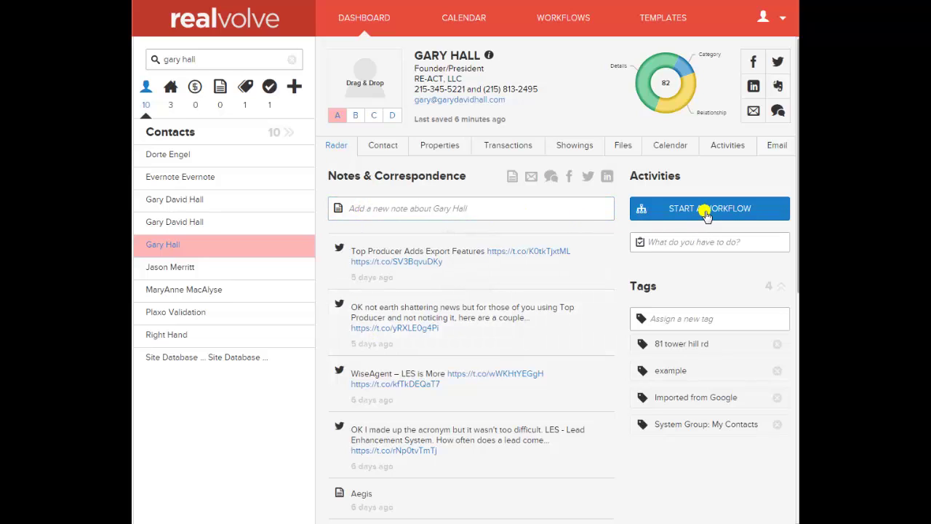
Expand the new-activity form and preview the activity type and colour options without choosing
click(677, 241)
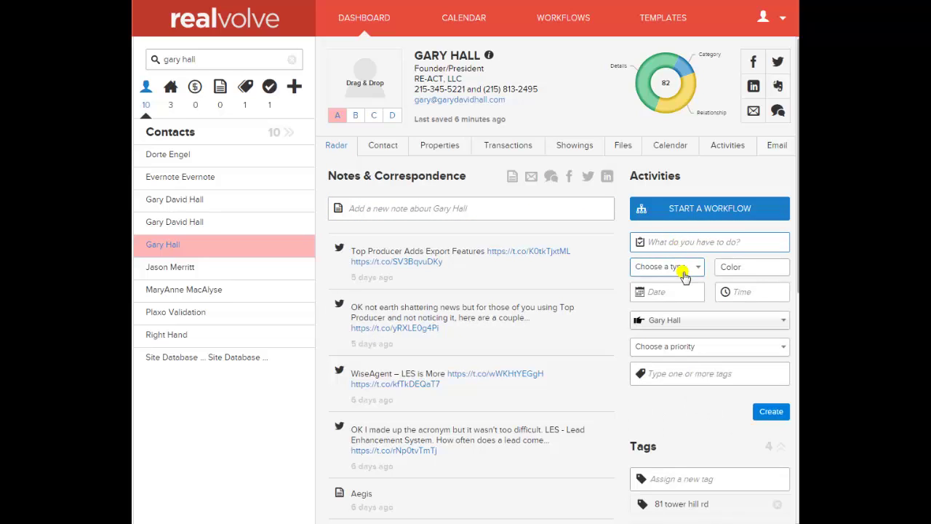
click(681, 268)
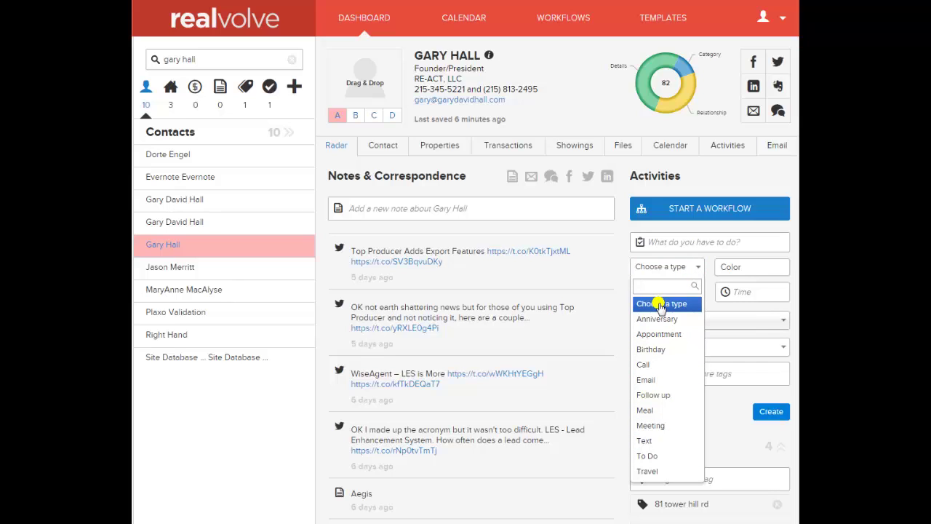
click(701, 261)
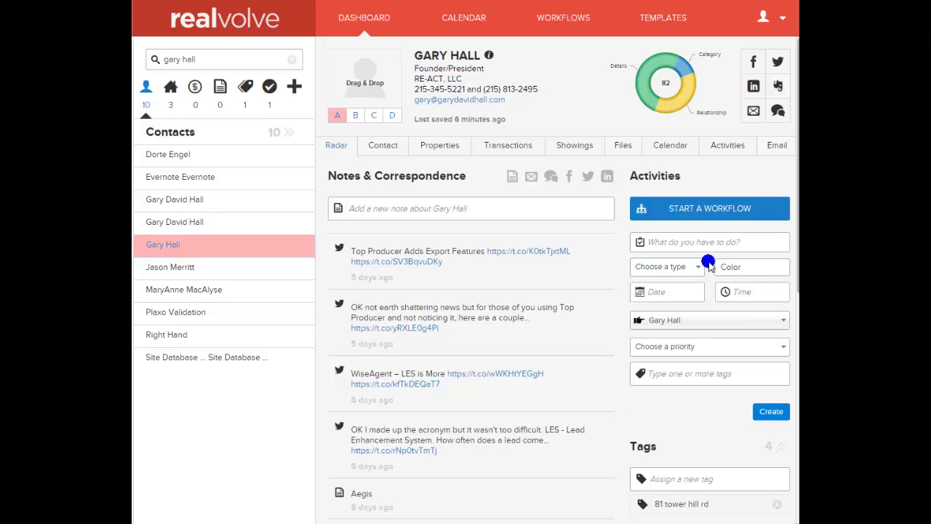
click(747, 269)
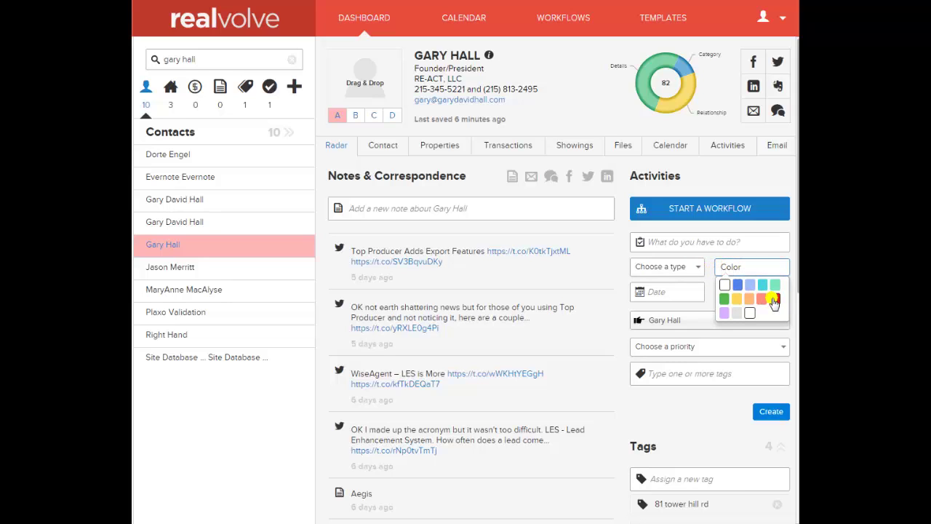
click(707, 271)
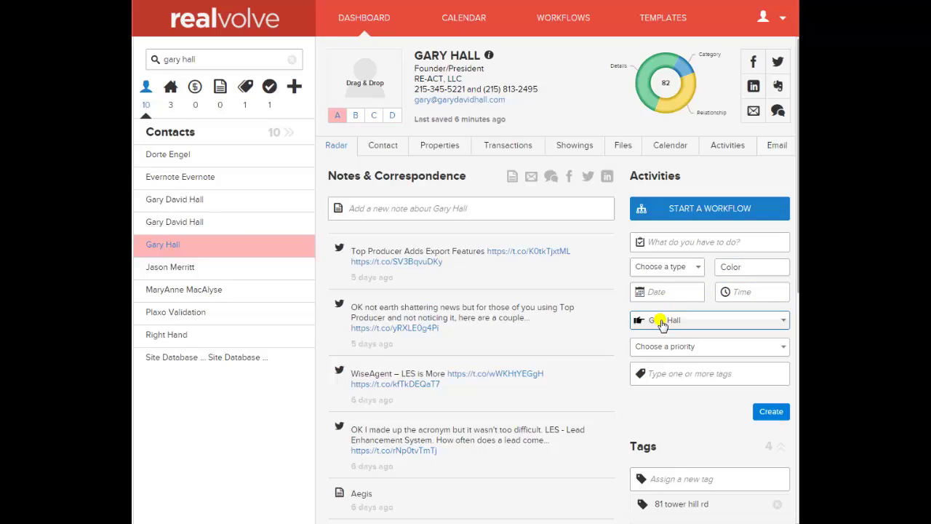
Check the linked contact, priority options and tags field, leaving all unchanged
click(661, 321)
click(643, 333)
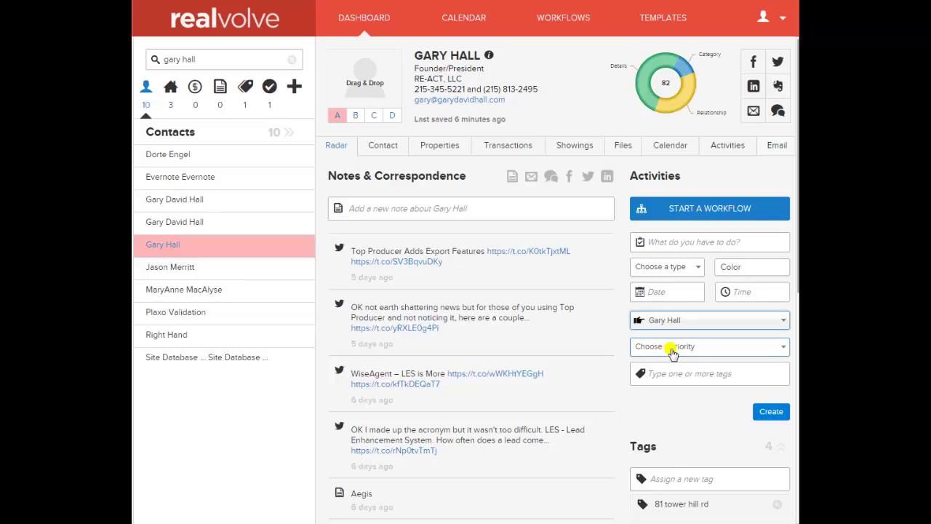
click(675, 349)
click(677, 353)
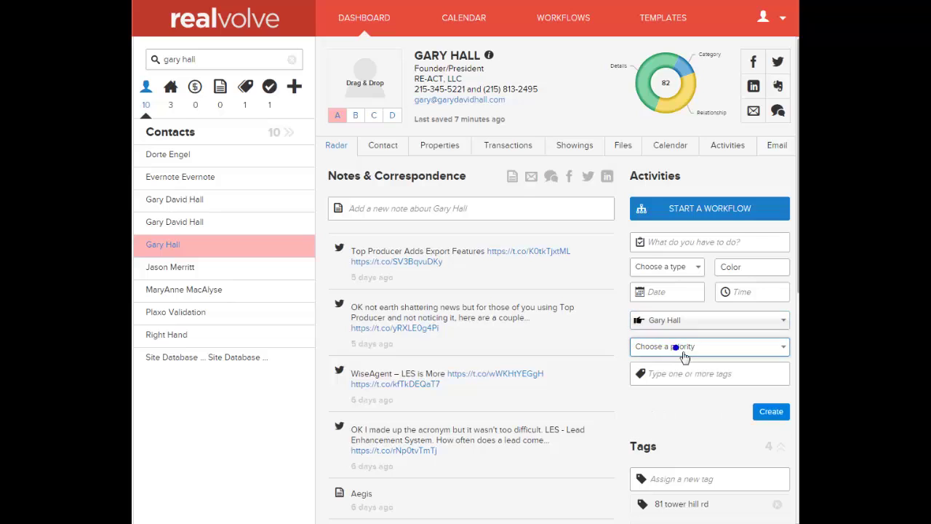
click(684, 374)
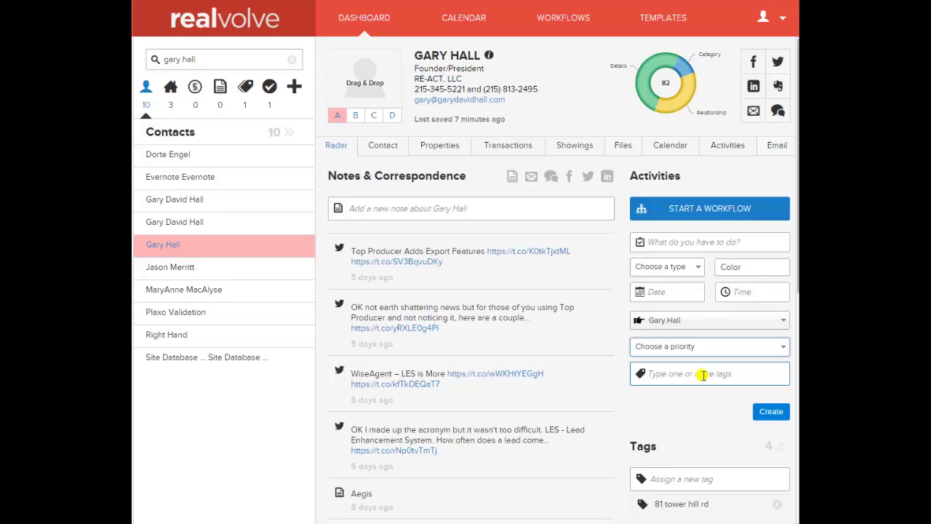
click(619, 382)
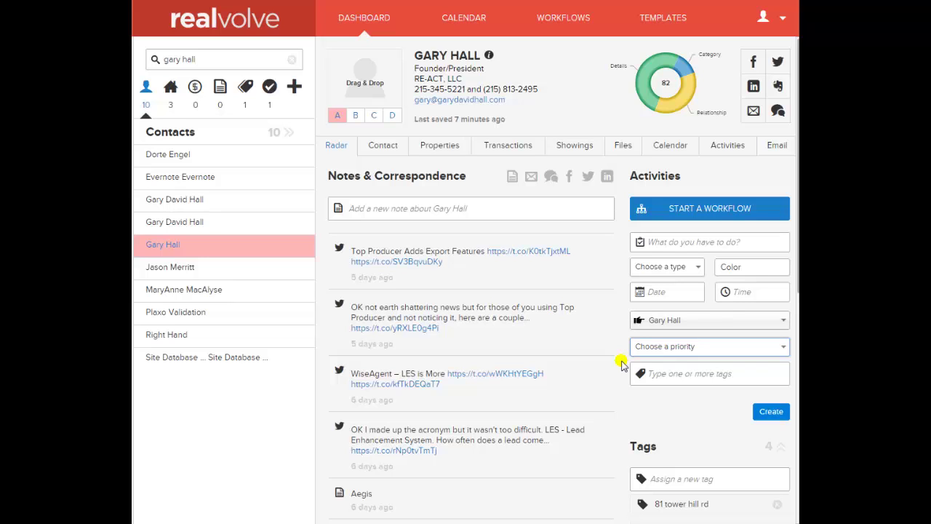
Show the Contact tab and scroll through Home, Work, Connections and Personal Details
click(378, 148)
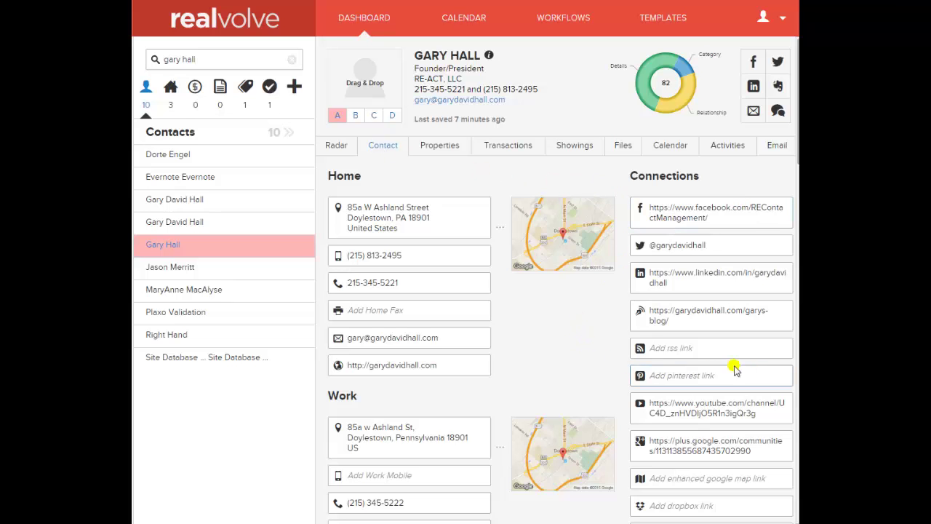
scroll(793, 167, down, 2)
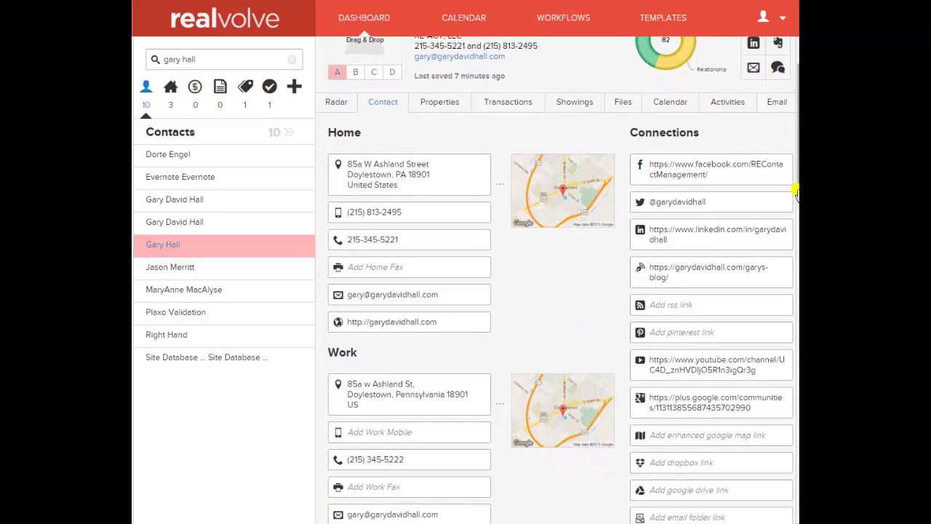
scroll(797, 193, down, 3)
scroll(794, 150, up, 1)
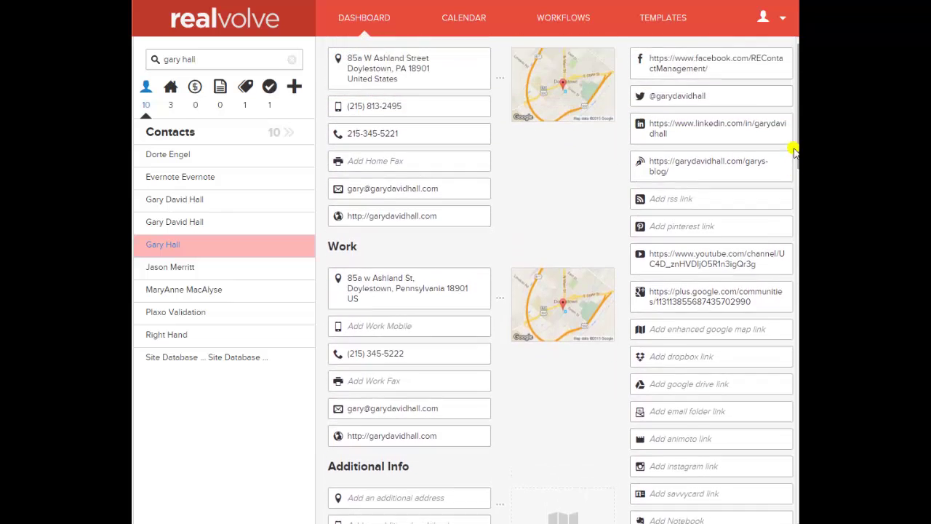
scroll(794, 150, up, 3)
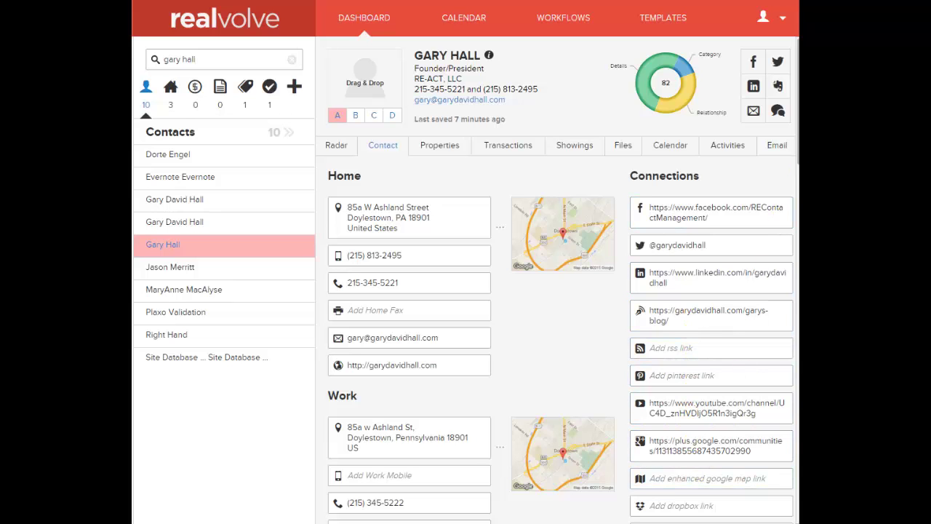
drag(797, 158, 797, 355)
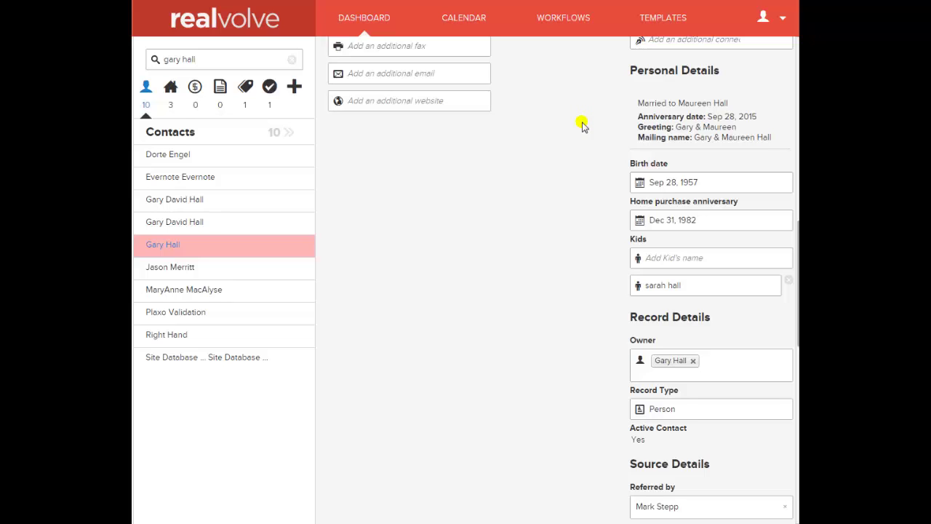
mouse_move(677, 105)
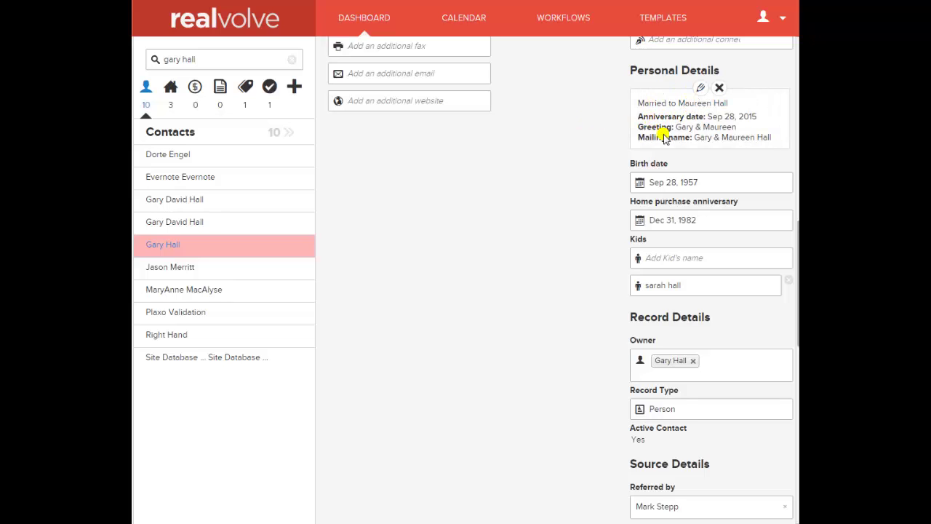
click(700, 88)
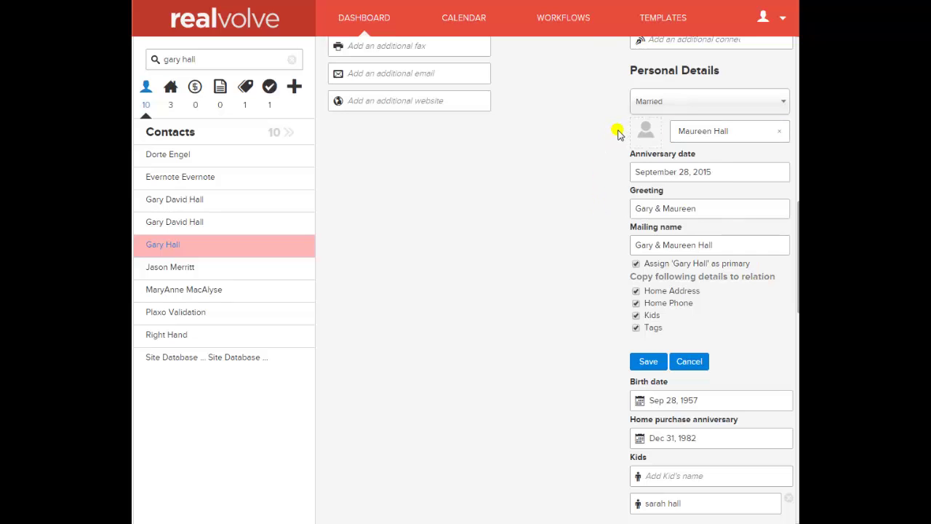
click(688, 362)
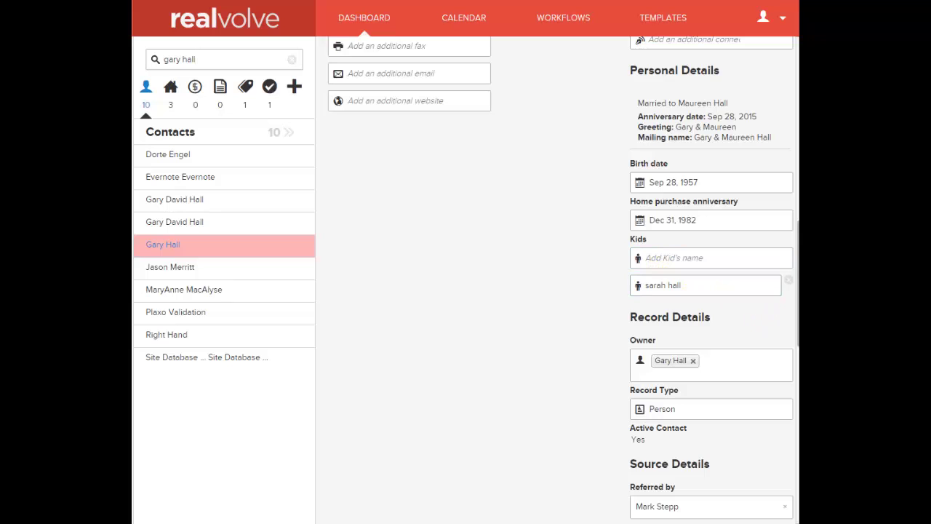
drag(796, 258, 796, 347)
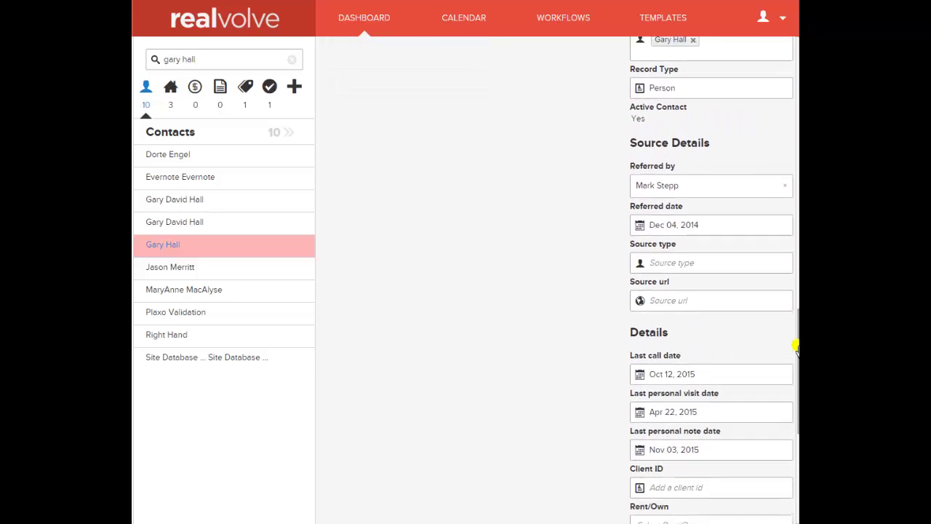
Scroll the details panel down to Stage Know, Contact Status Suspect and the income fields
scroll(792, 320, up, 1)
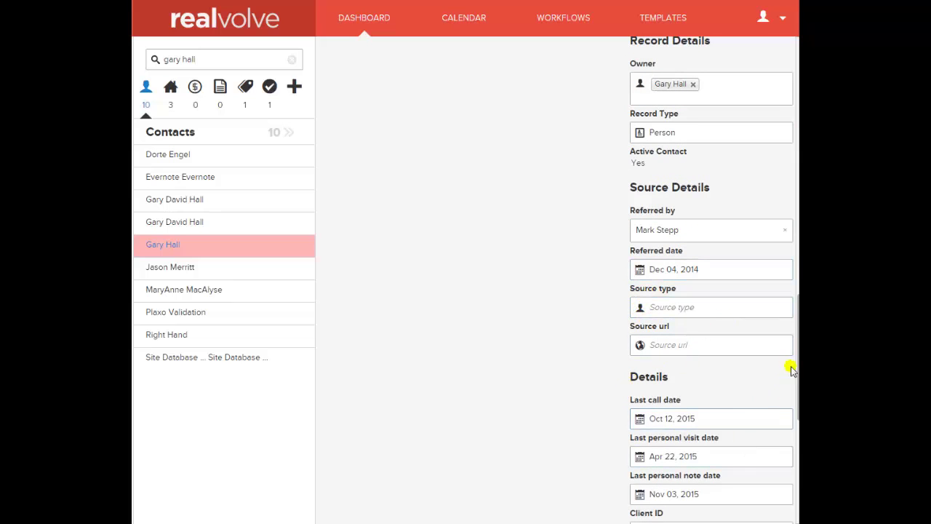
drag(796, 349, 796, 440)
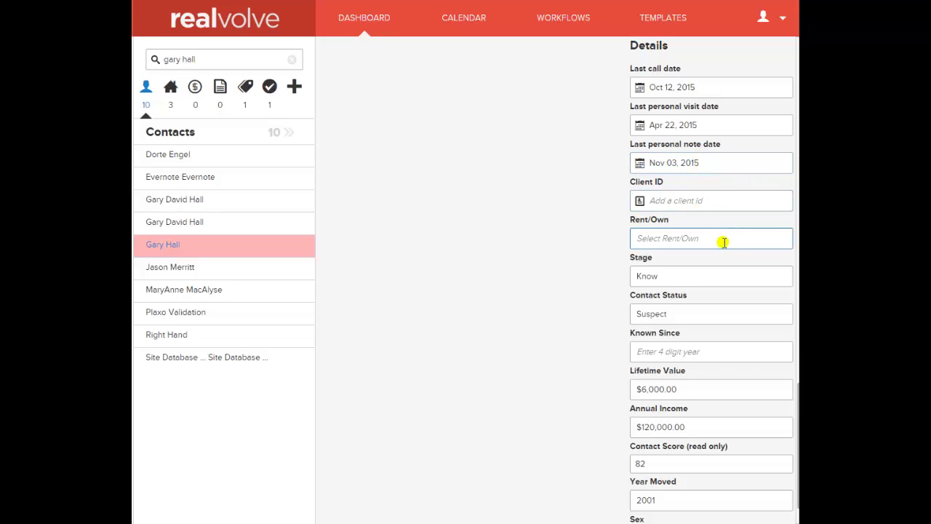
click(669, 276)
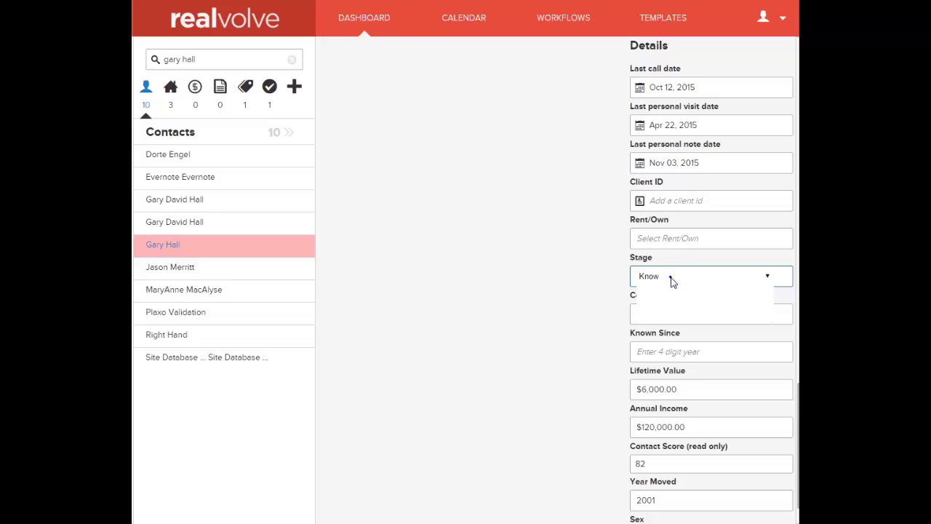
click(671, 281)
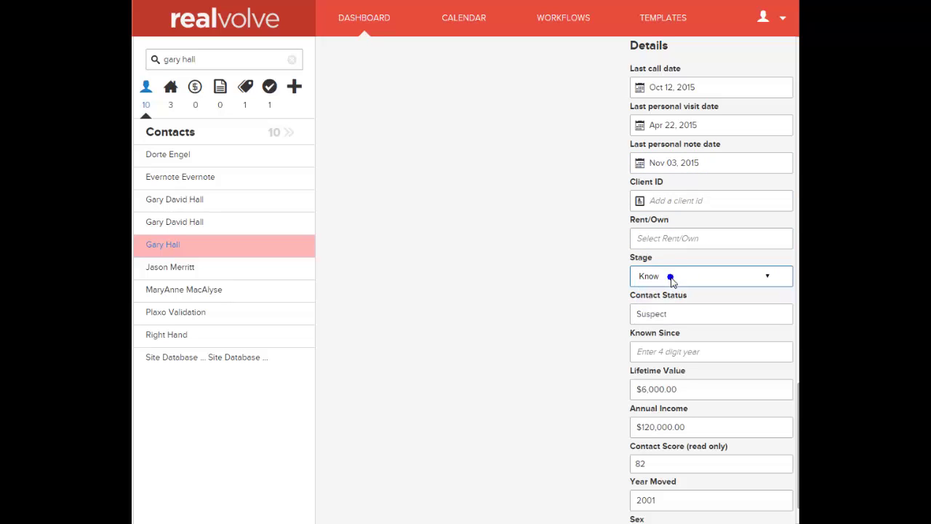
click(692, 314)
click(694, 322)
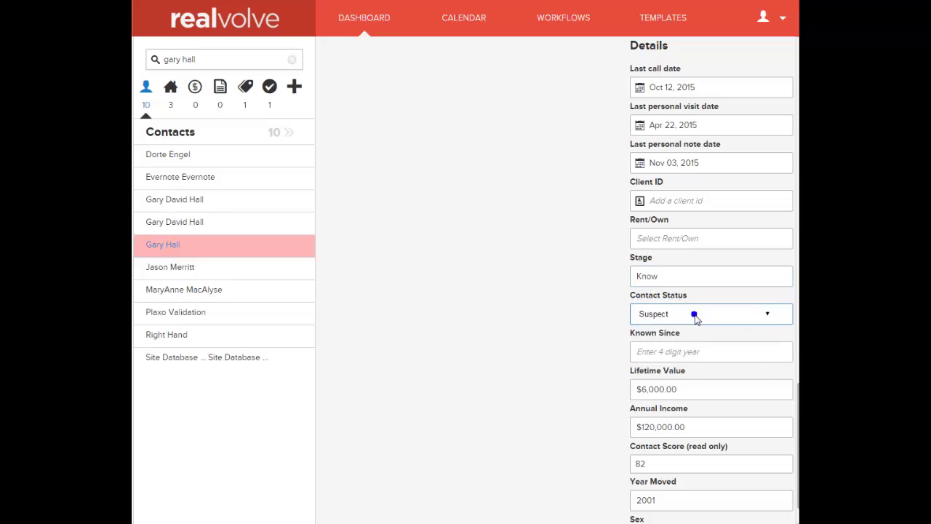
click(700, 349)
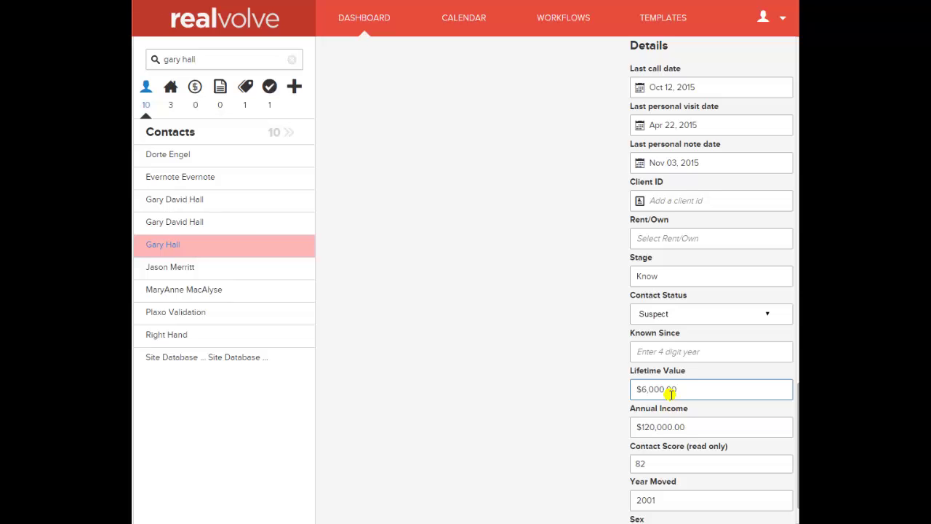
click(692, 422)
click(700, 501)
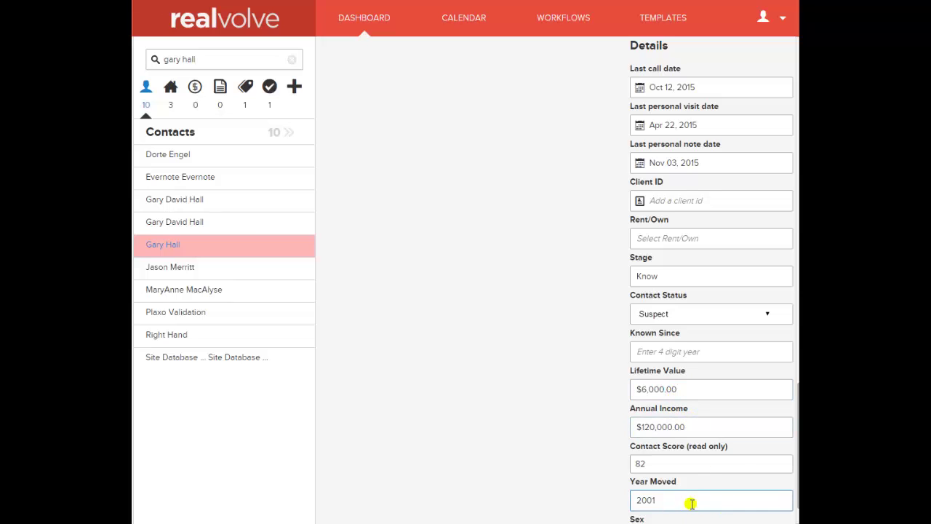
scroll(796, 448, down, 1)
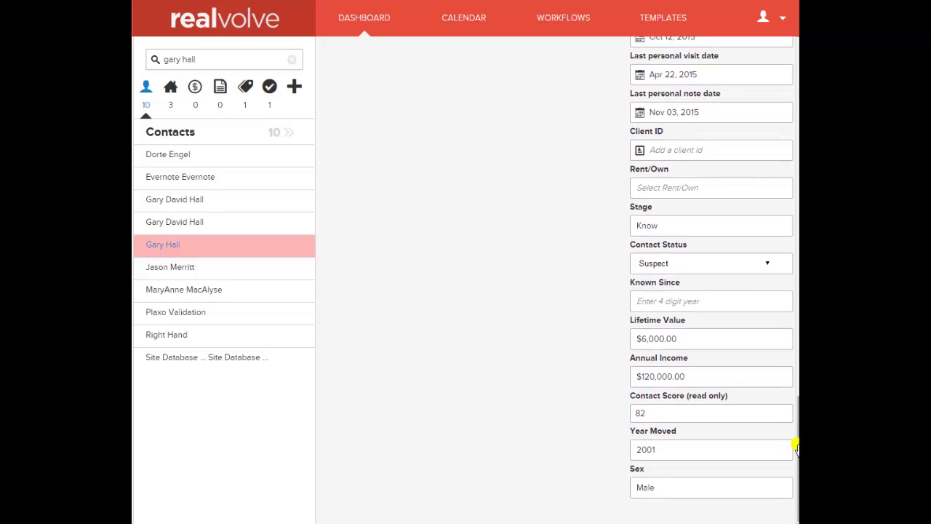
scroll(795, 446, up, 15)
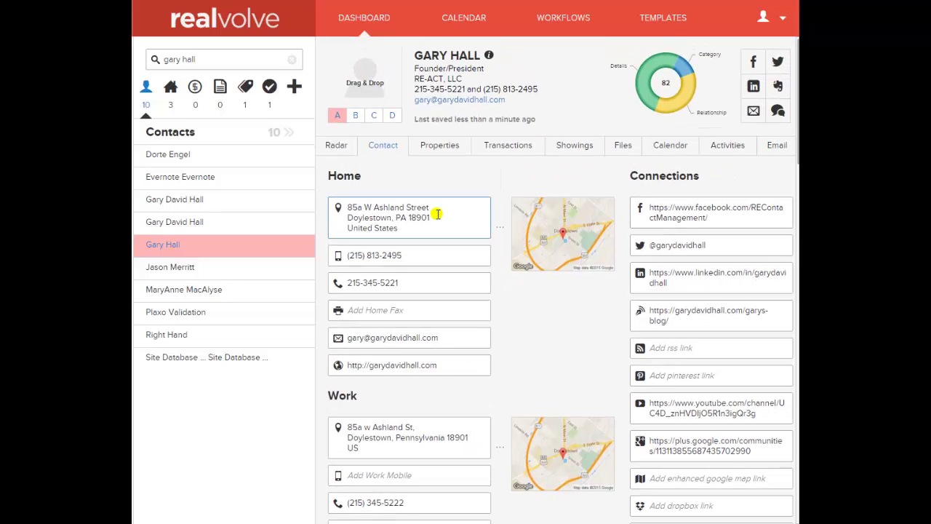
Browse the Properties, Transactions, Showings (new showing form) and Files tabs, ending on the Calendar
click(439, 148)
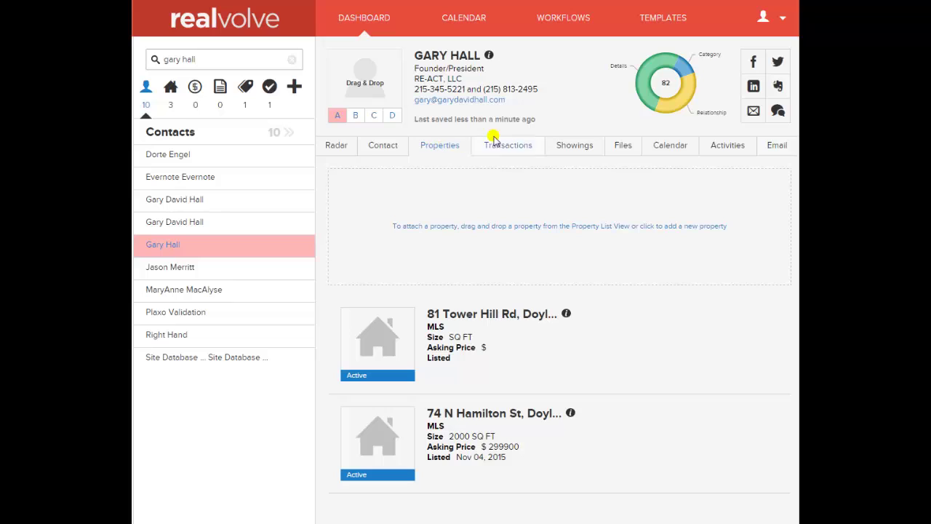
click(521, 148)
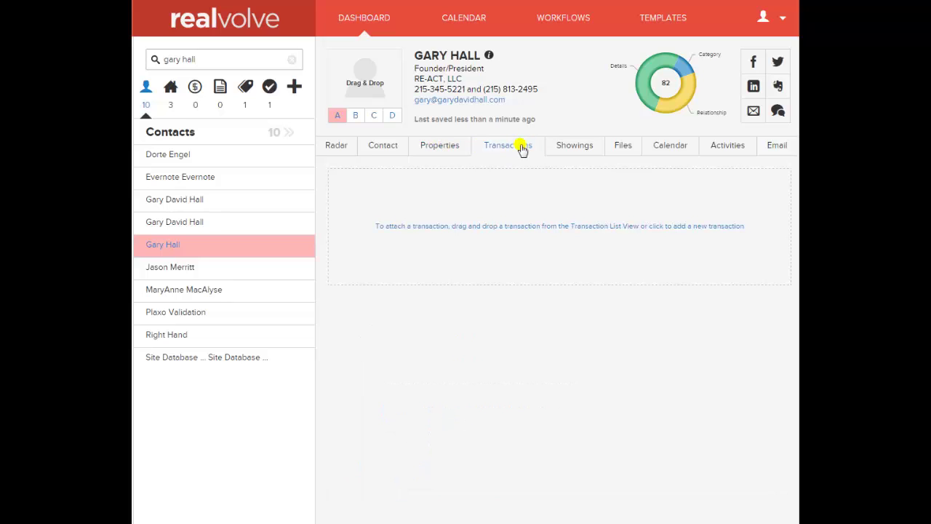
click(579, 148)
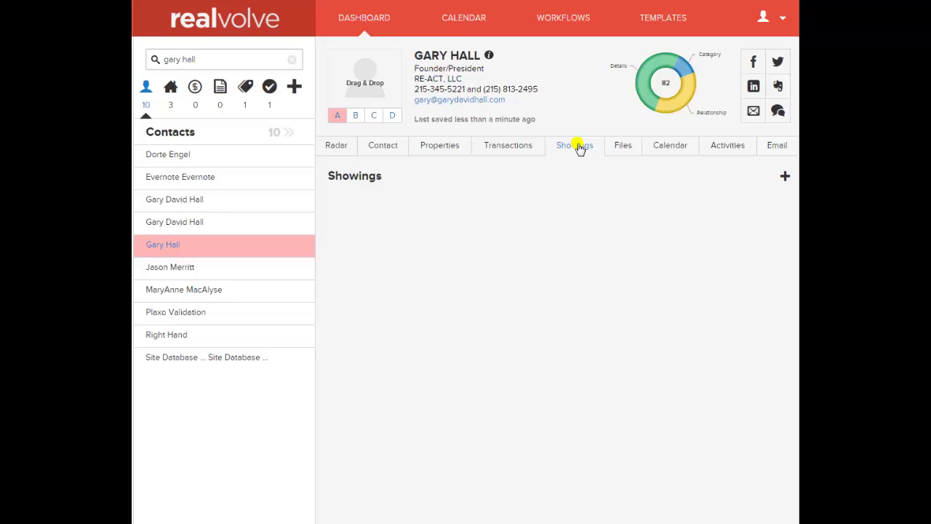
click(784, 176)
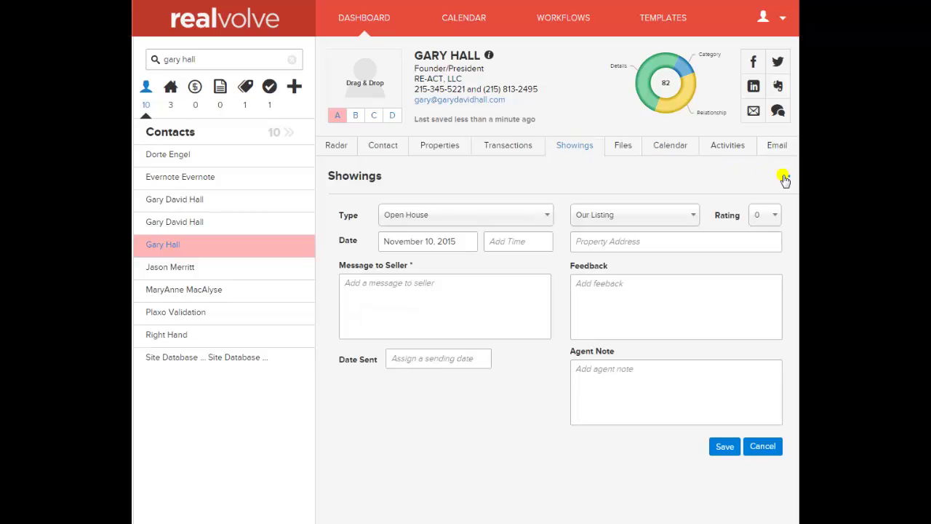
click(621, 148)
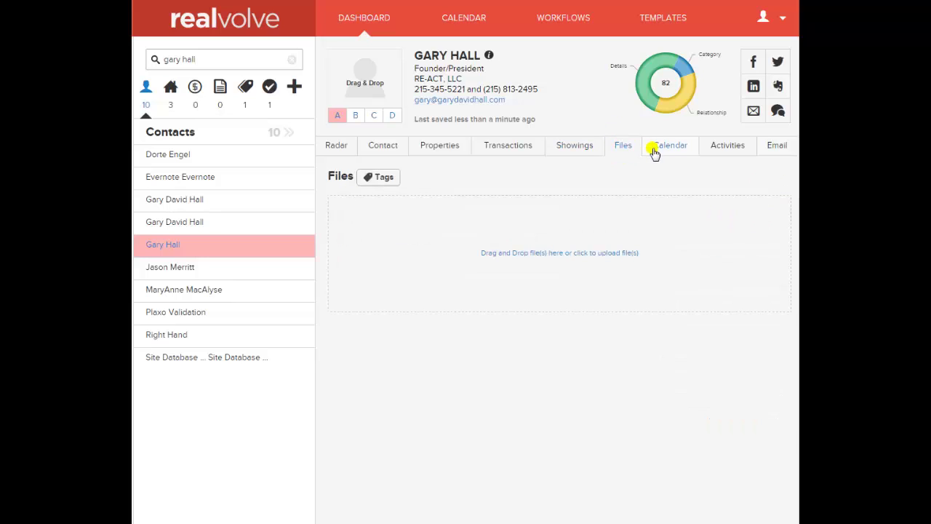
click(670, 149)
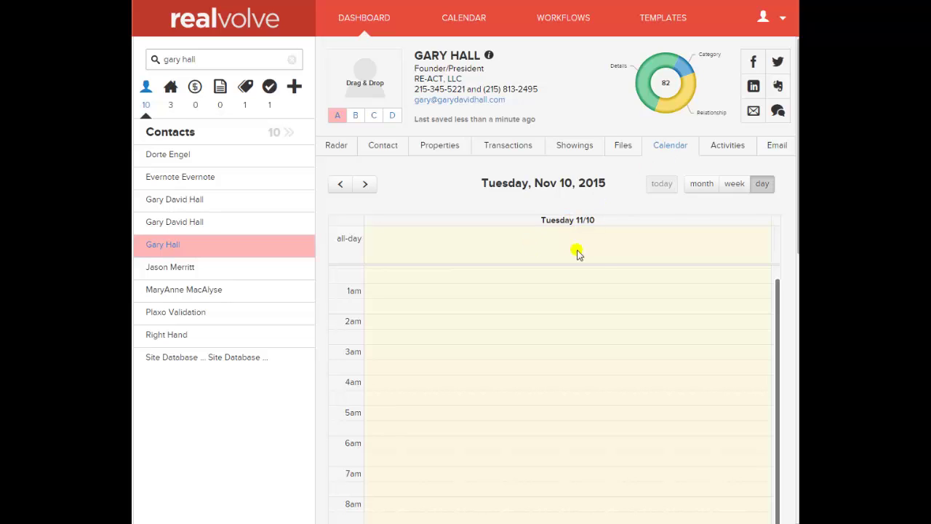
Show the Activities tab, then the Email tab, and switch the browser to full screen
click(726, 147)
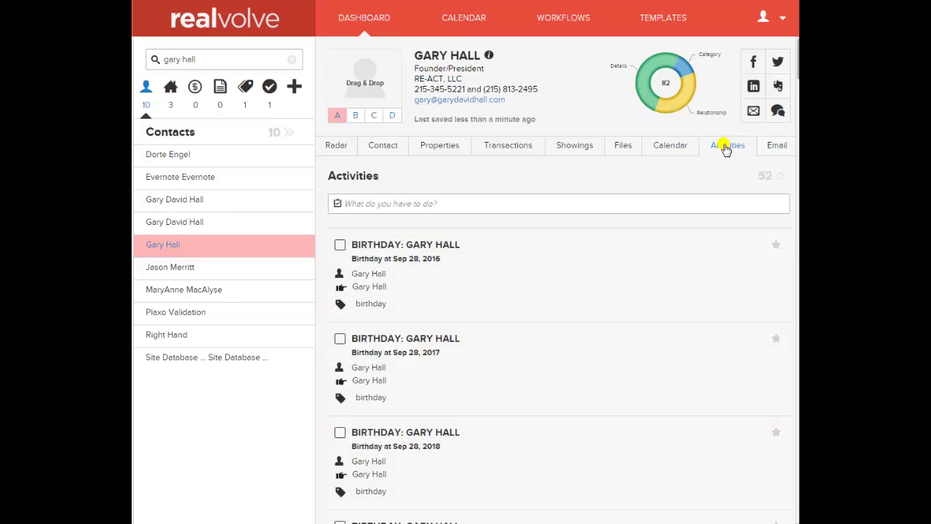
click(777, 147)
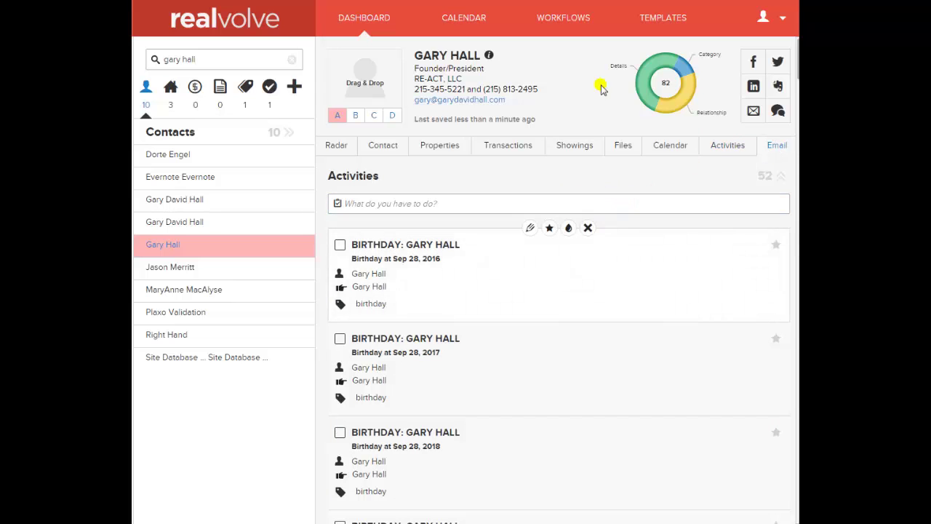
key(F11)
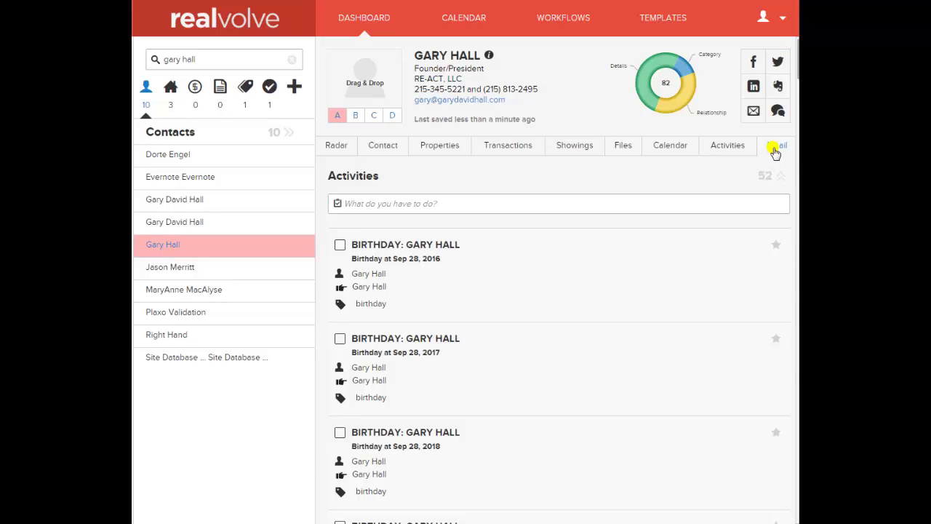
Open the 'Re: Thank you for contacting me' email, then return to the mailbox list
click(775, 150)
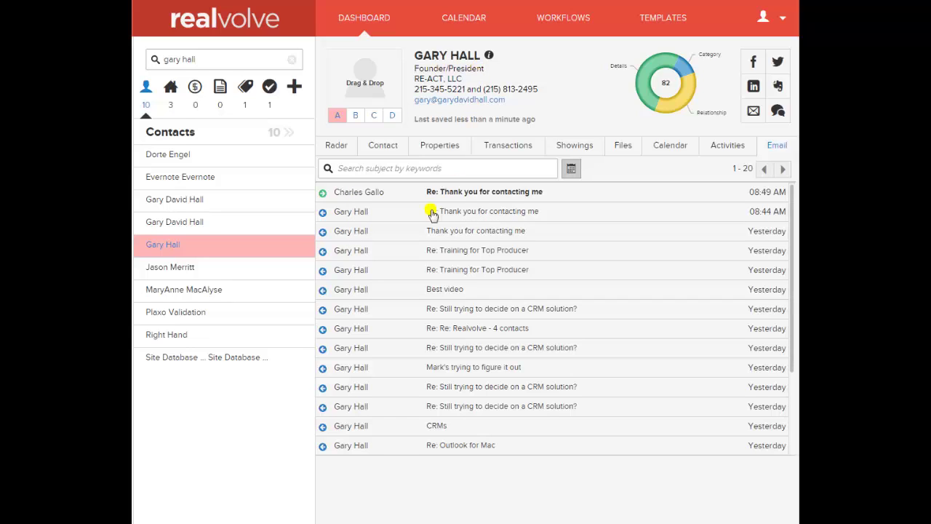
click(362, 215)
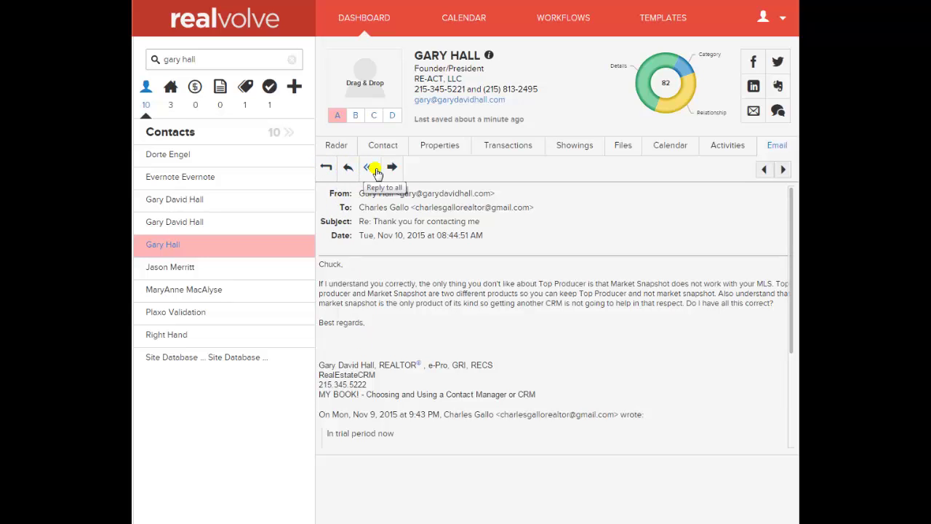
click(326, 167)
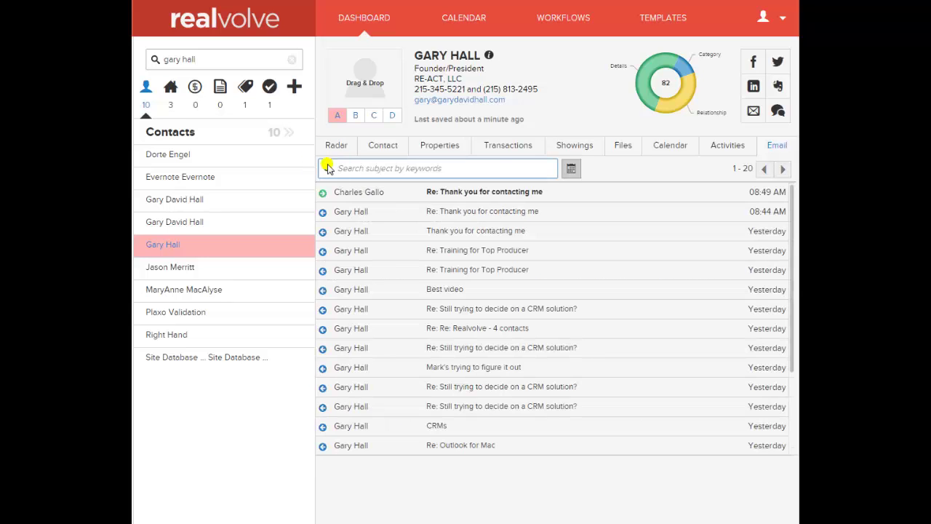